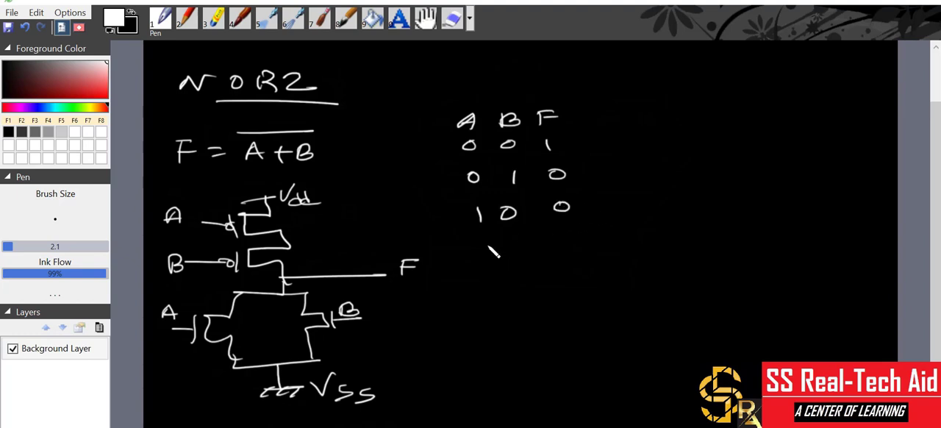
Add the row 1, 1, 0 to the NOR2 truth table, outline the table and annotate above it.
mouse_move(486, 247)
left_mouse_down()
mouse_move(486, 257)
mouse_move(516, 257)
left_mouse_up()
left_click_drag(572, 236, 568, 237)
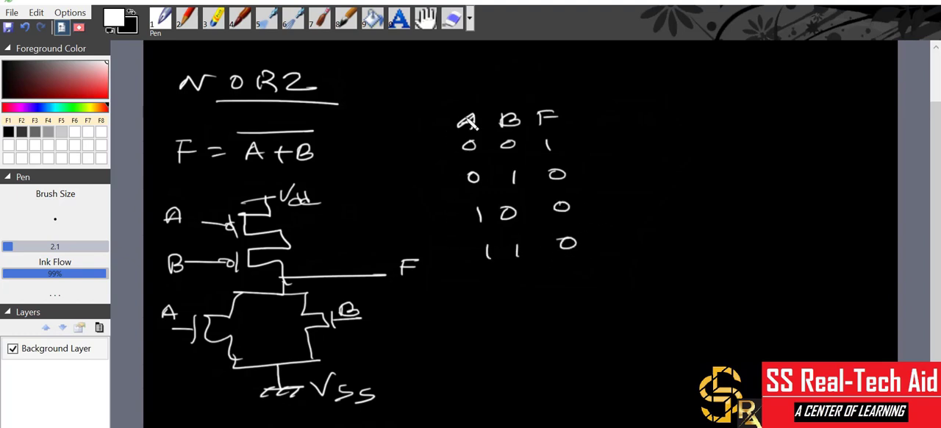
mouse_move(468, 98)
left_mouse_down()
mouse_move(469, 257)
mouse_move(597, 267)
mouse_move(597, 126)
mouse_move(428, 90)
left_mouse_up()
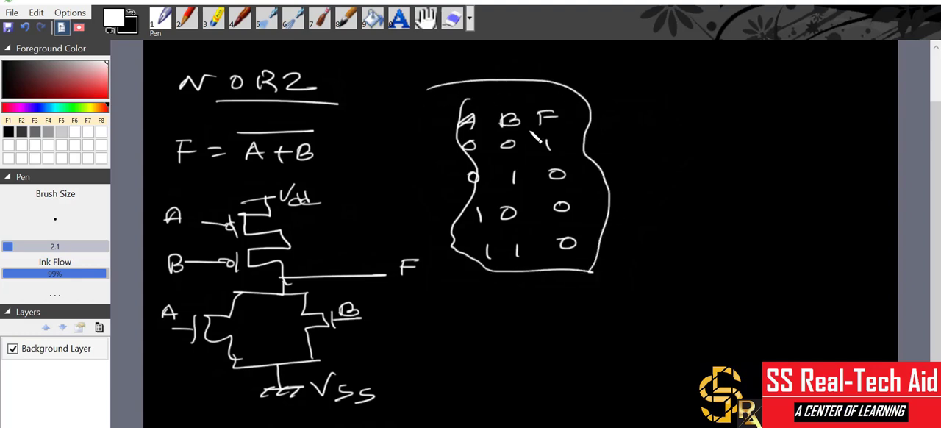
mouse_move(450, 63)
left_mouse_down()
mouse_move(481, 58)
mouse_move(476, 71)
mouse_move(521, 55)
left_mouse_up()
left_click(482, 69)
left_click_drag(512, 56, 512, 71)
left_click(522, 65)
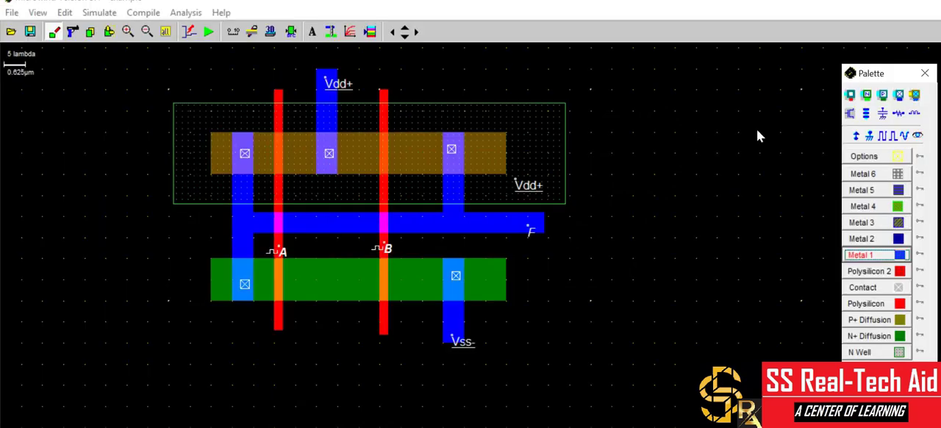
Delete the entire existing two-input gate layout, including its supply, clock and output labels.
left_click(937, 3)
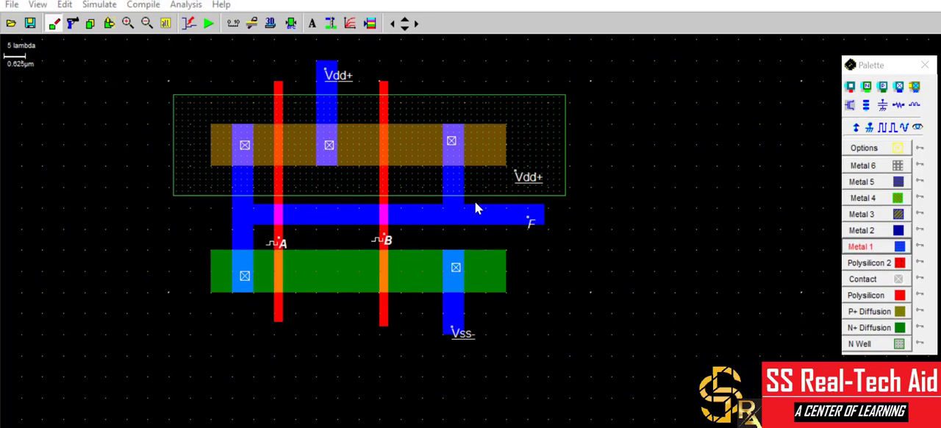
left_click(76, 23)
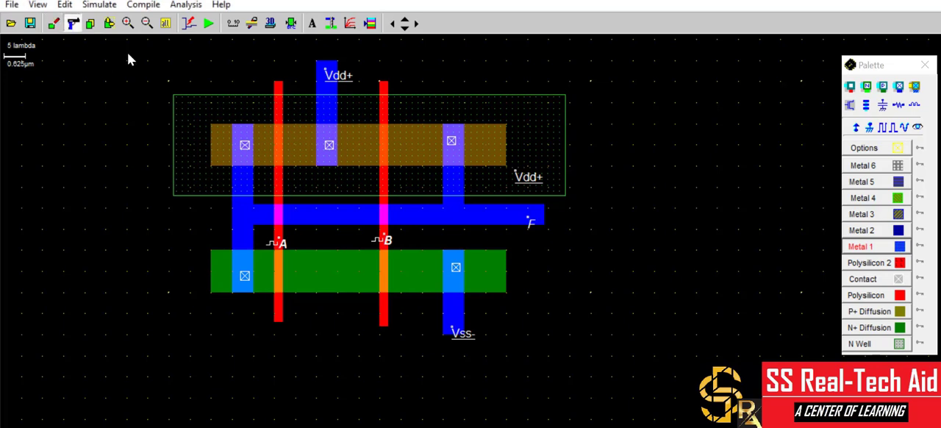
left_click_drag(127, 52, 673, 365)
Draw a horizontal P+ Diffusion strip and a matching N+ Diffusion strip well below it.
left_click(882, 311)
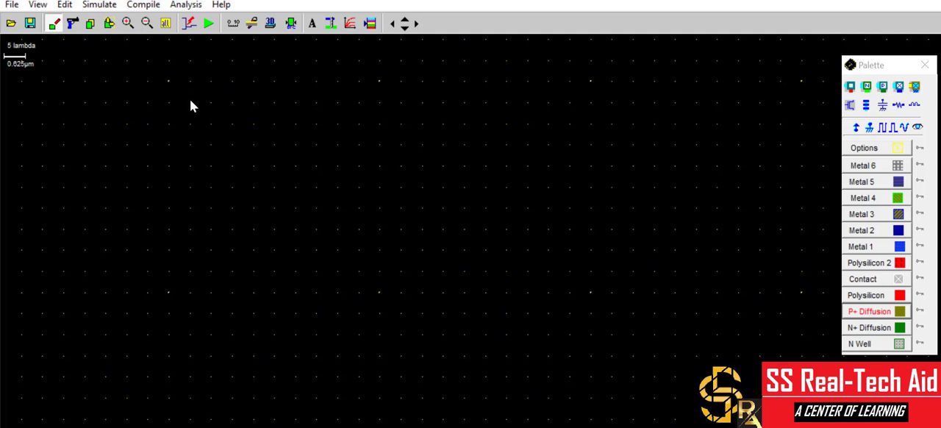
left_click_drag(190, 99, 464, 144)
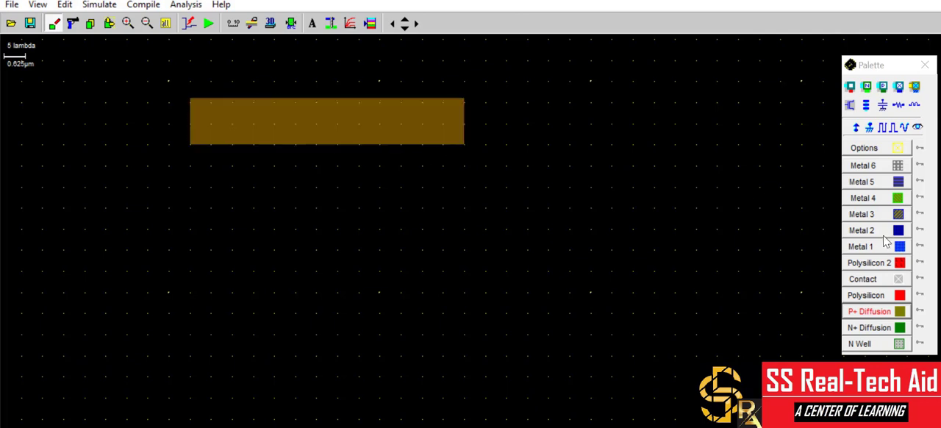
left_click(877, 328)
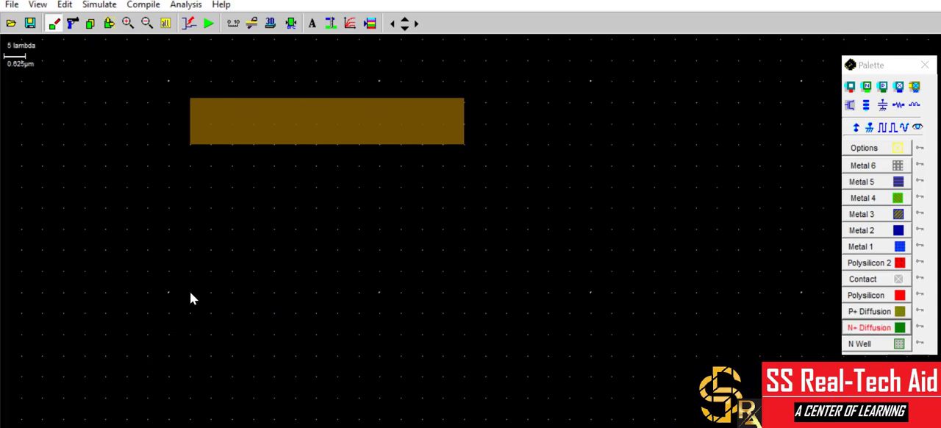
left_click_drag(189, 291, 466, 334)
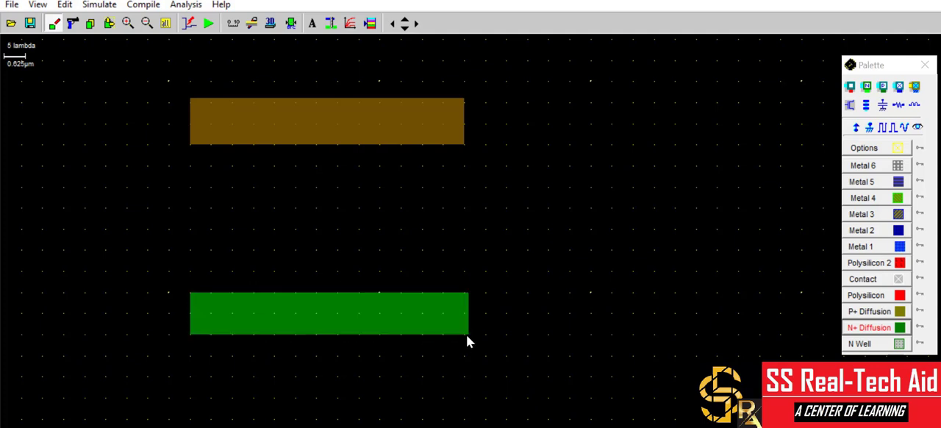
Draw an N Well rectangle enclosing the P+ diffusion strip with a margin on all sides.
left_click(865, 298)
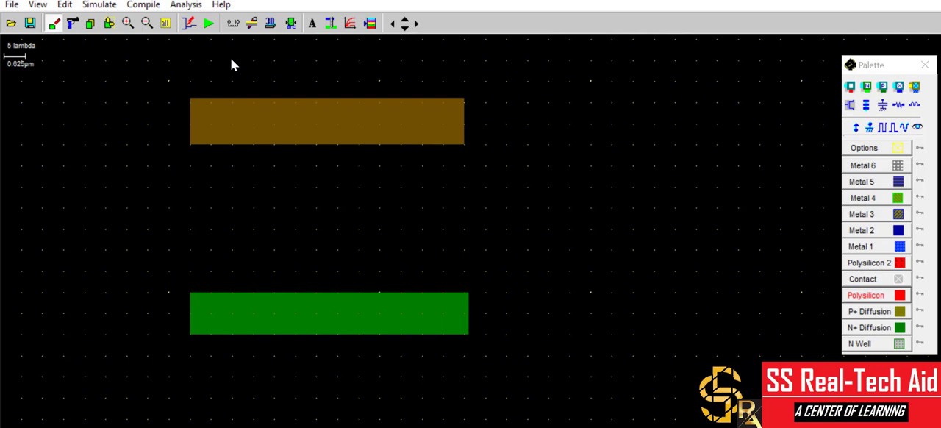
left_click(853, 344)
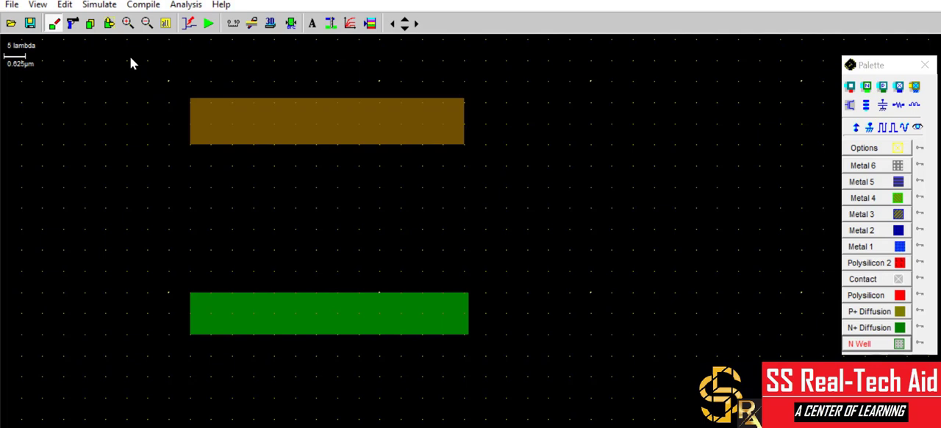
left_click_drag(131, 56, 526, 191)
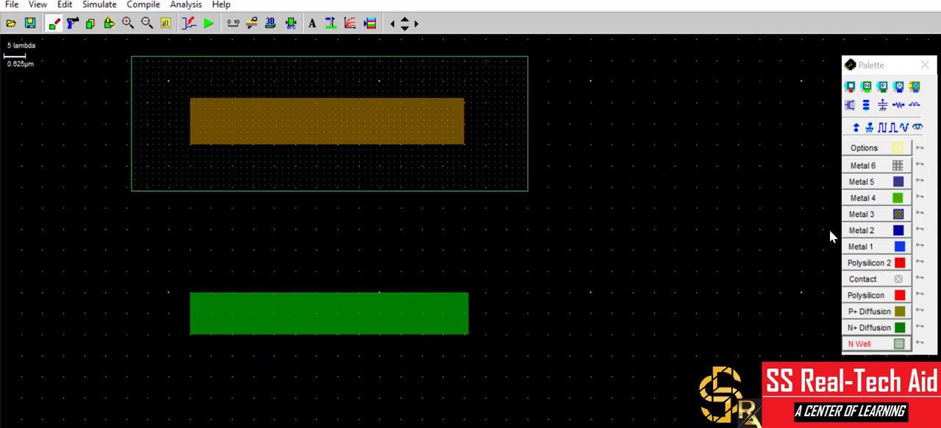
Draw two vertical Polysilicon gate strips crossing both the P+ and N+ diffusions.
left_click(865, 295)
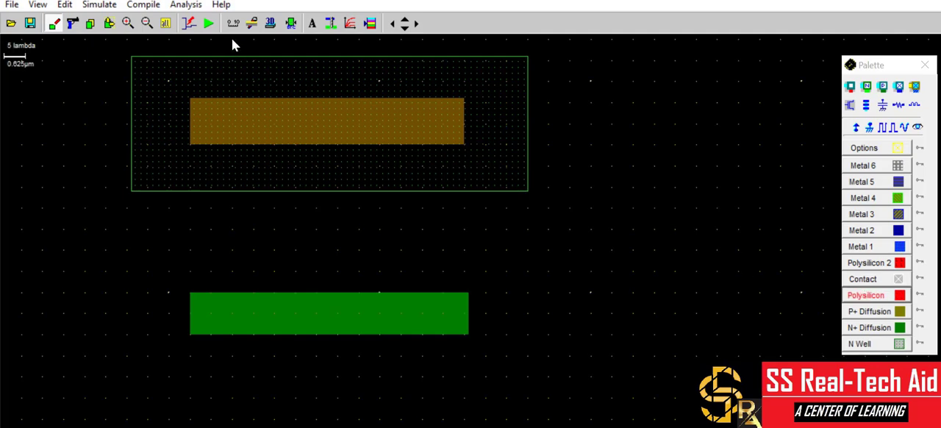
left_click_drag(231, 39, 243, 368)
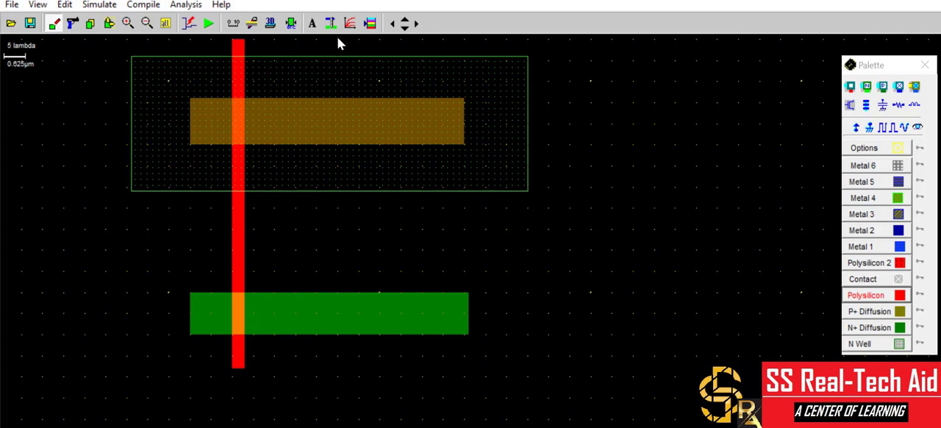
left_click_drag(338, 39, 347, 368)
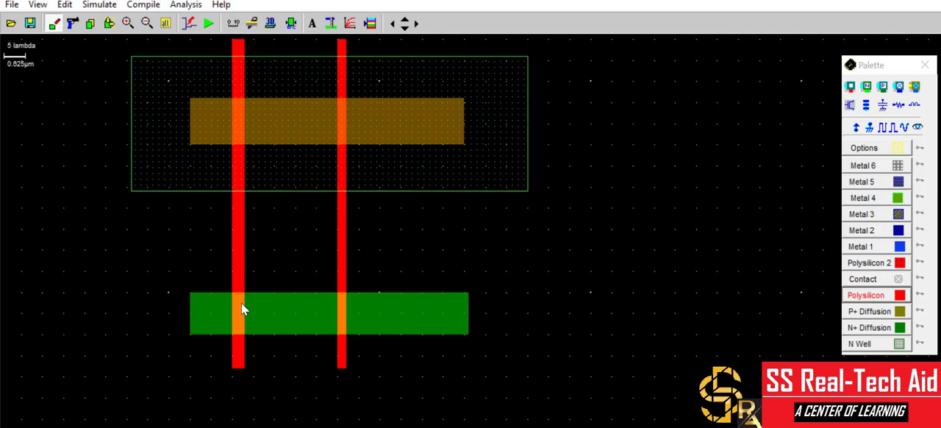
Narrow the left polysilicon strip by stretching its edge so it matches the right strip's width.
left_click(108, 23)
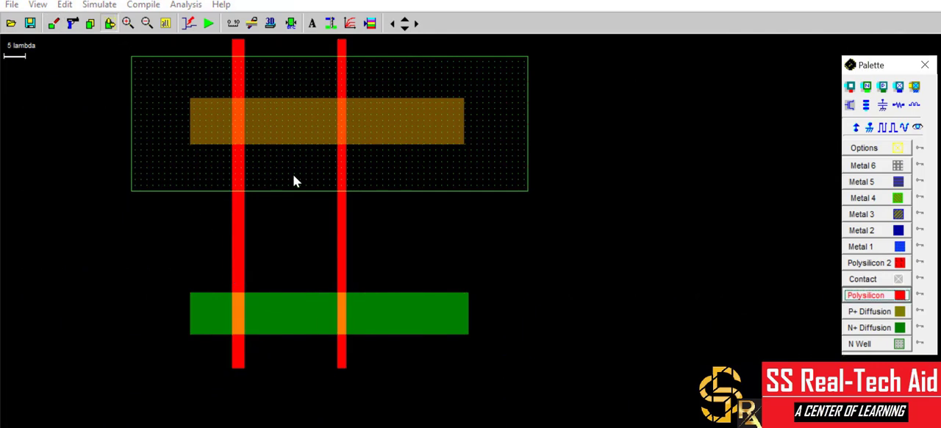
left_click(243, 236)
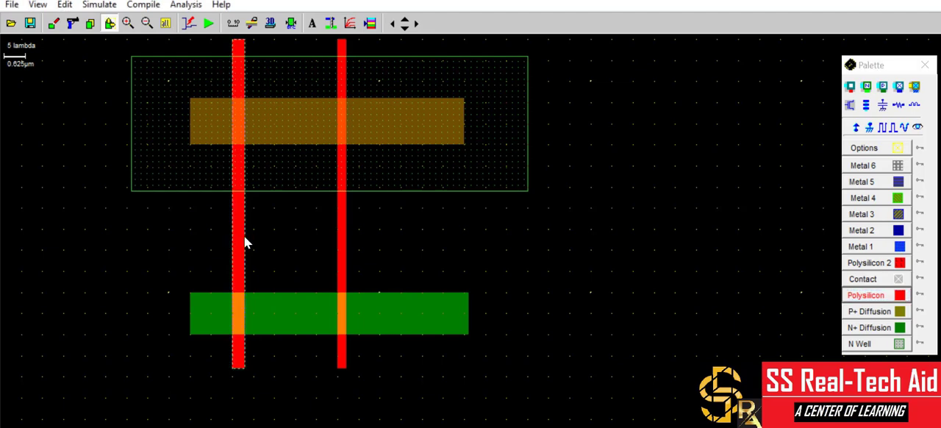
left_click_drag(244, 236, 239, 238)
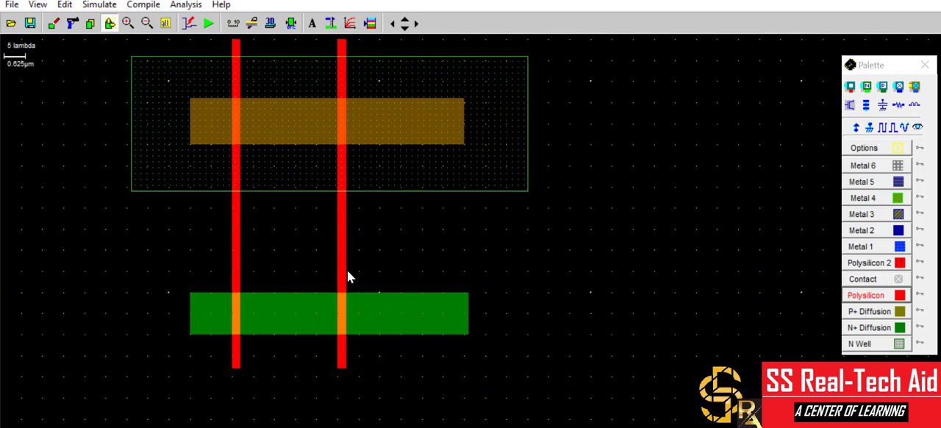
left_click_drag(346, 271, 344, 271)
Assign a clock labelled A to the left polysilicon gate, between the two diffusions.
left_click(884, 130)
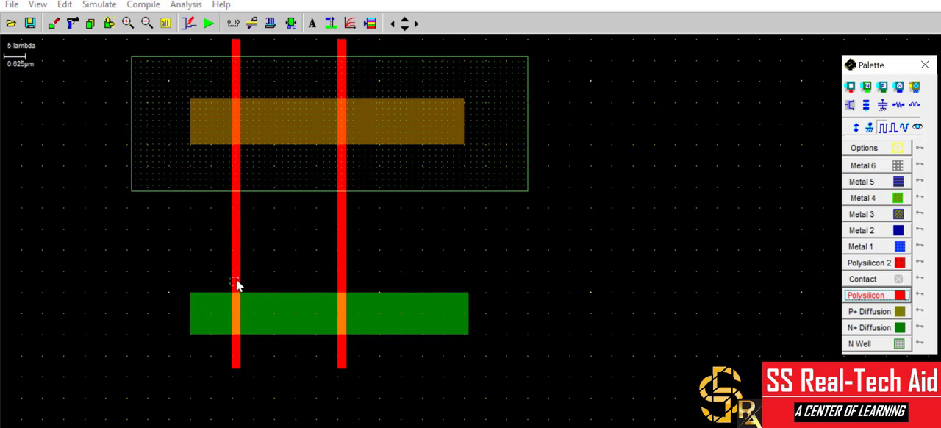
left_click(236, 235)
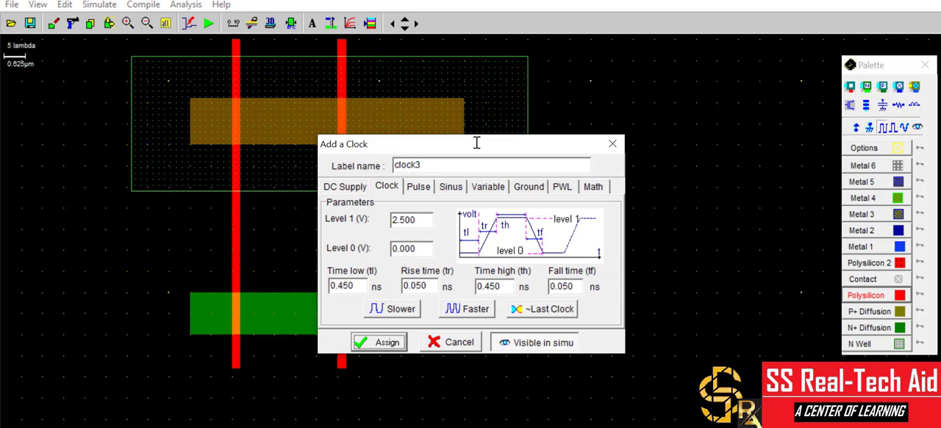
double_click(439, 168)
type("A")
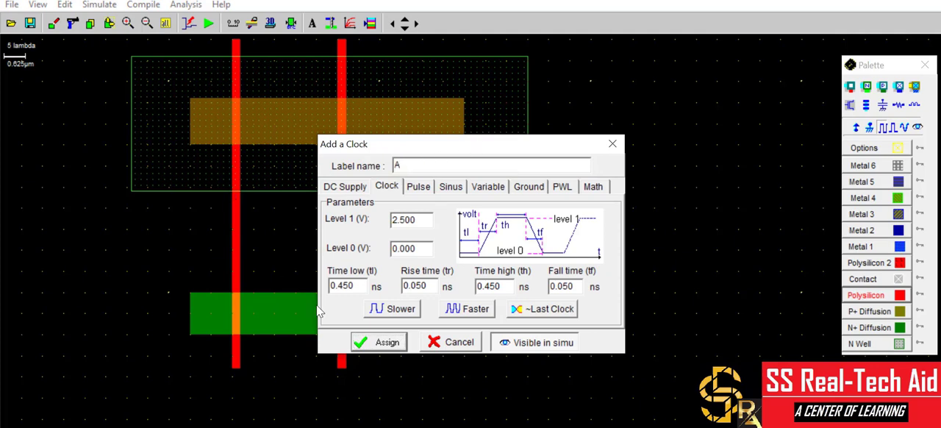
left_click(384, 346)
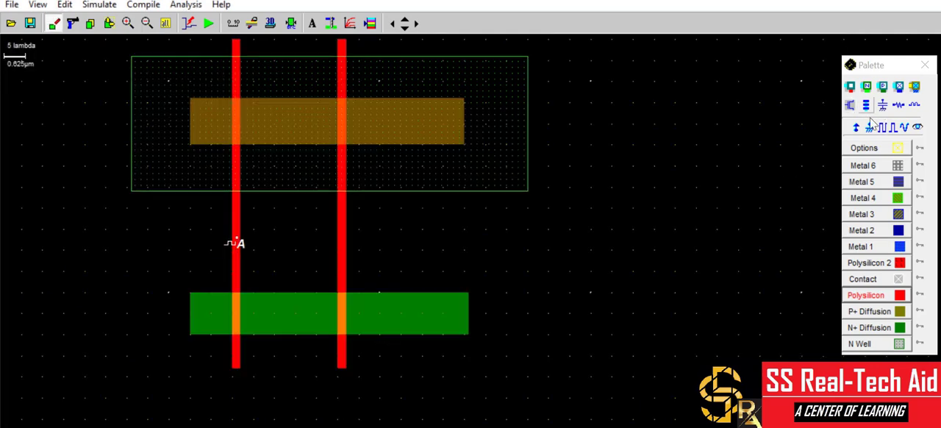
Assign a clock labelled B to the right polysilicon gate, between the two diffusions.
left_click(883, 128)
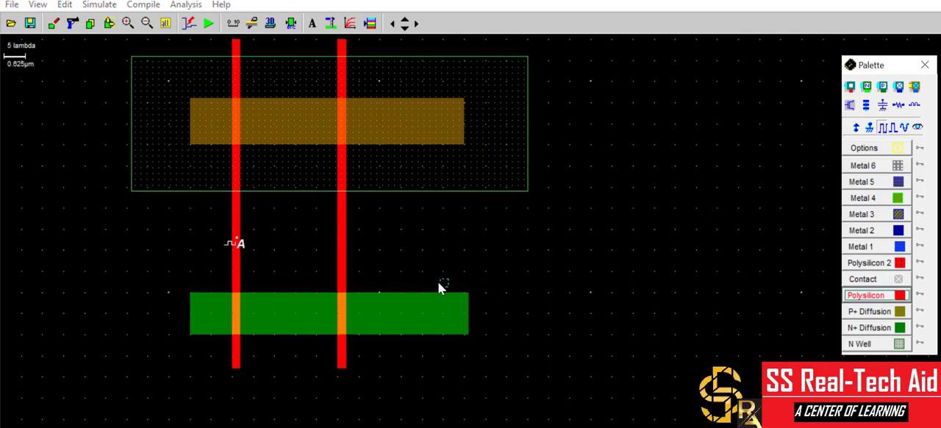
left_click(342, 246)
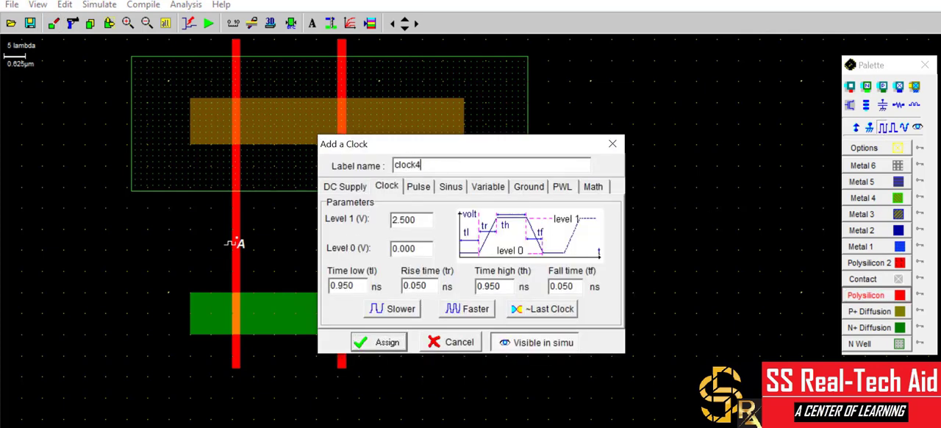
left_click_drag(435, 165, 236, 190)
type("B")
left_click(379, 342)
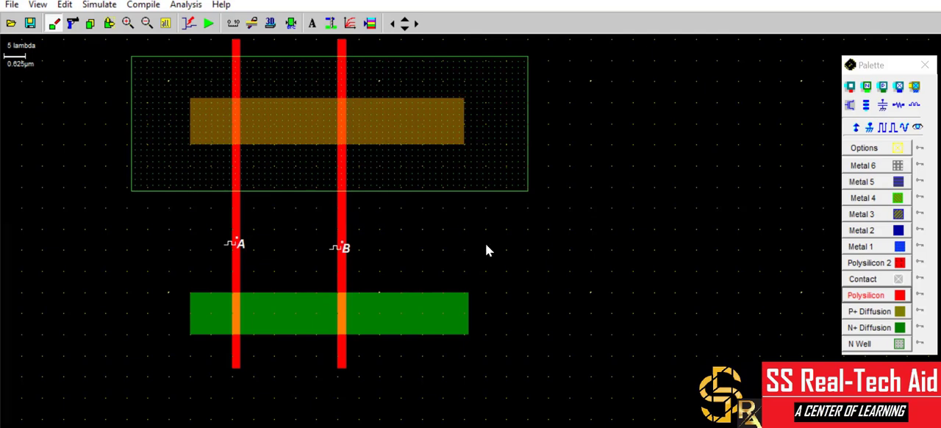
Draw a Metal 1 supply strip over the P+ diffusion's left end and an L-shaped Metal 1 output track from its right part.
left_click(868, 251)
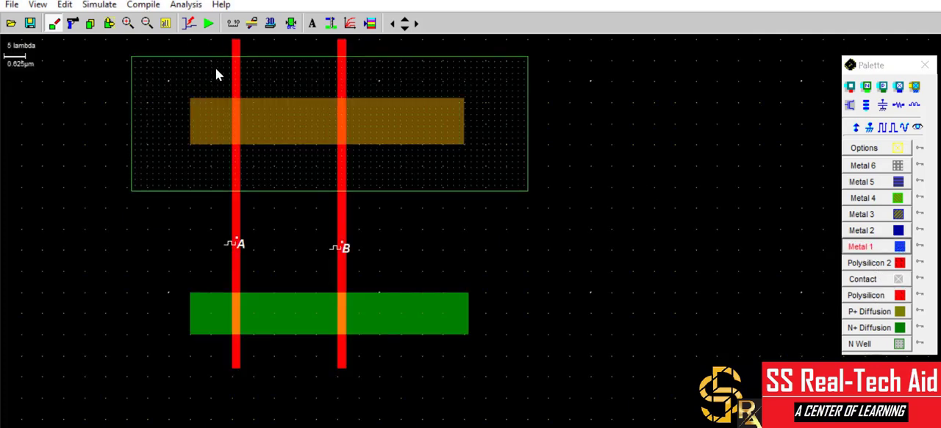
left_click_drag(226, 109, 219, 143)
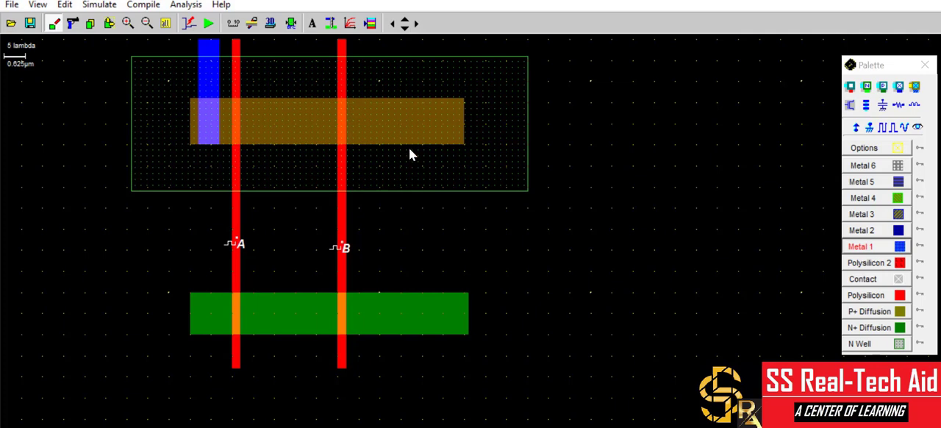
left_click_drag(410, 151, 406, 274)
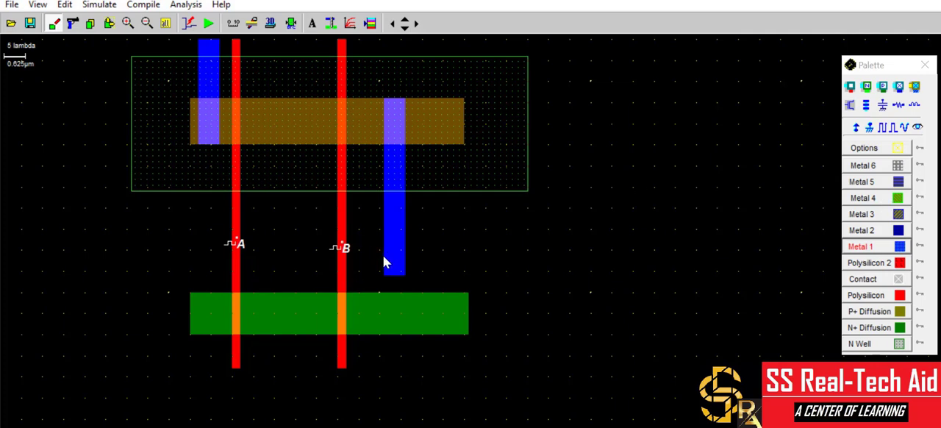
left_click_drag(384, 255, 522, 276)
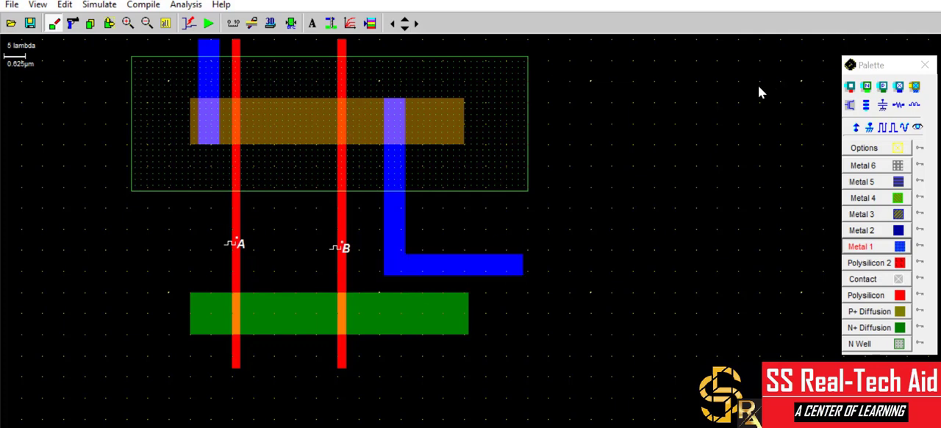
Place Vdd supply labels on the top of the Metal 1 supply strip and on the N well.
left_click(855, 127)
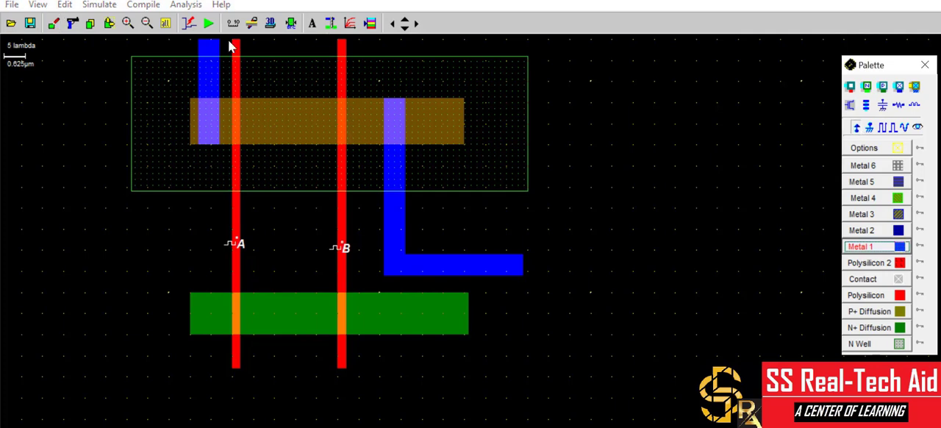
left_click(201, 47)
left_click(209, 52)
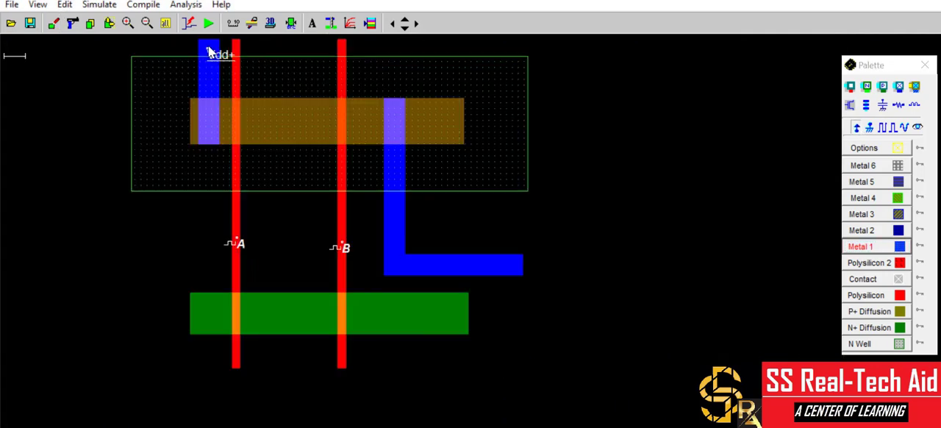
left_click(854, 129)
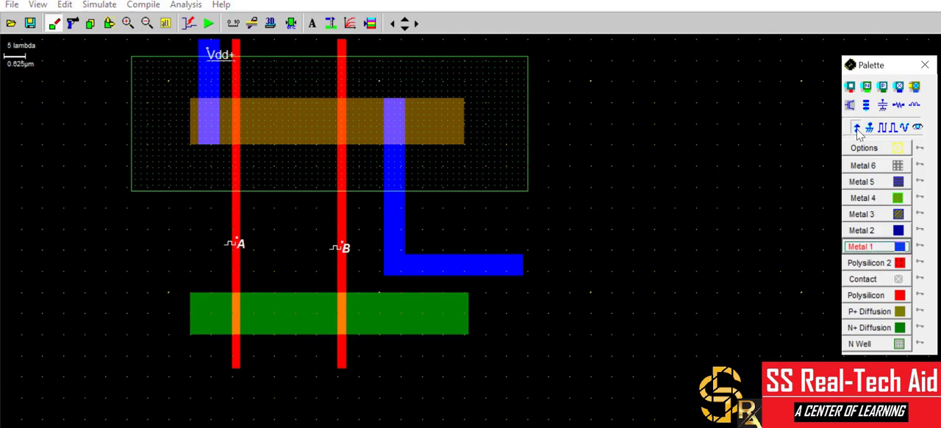
left_click(497, 88)
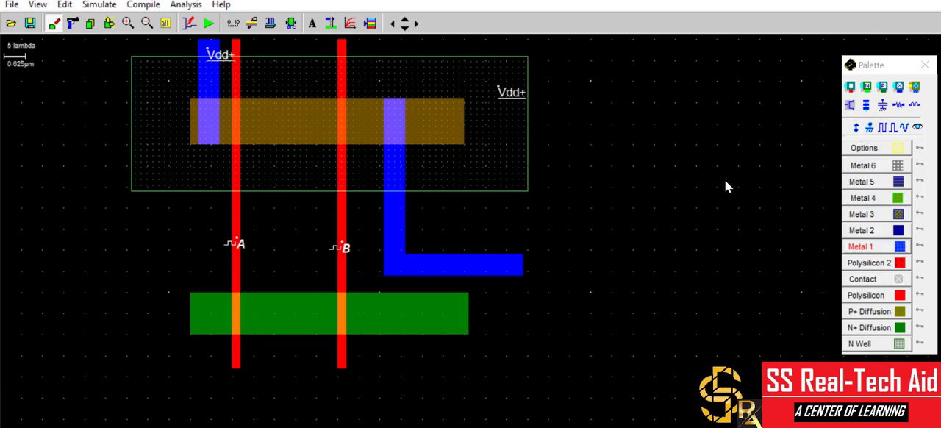
Add a simulation-visible label named F at the right end of the Metal 1 output track.
left_click(917, 128)
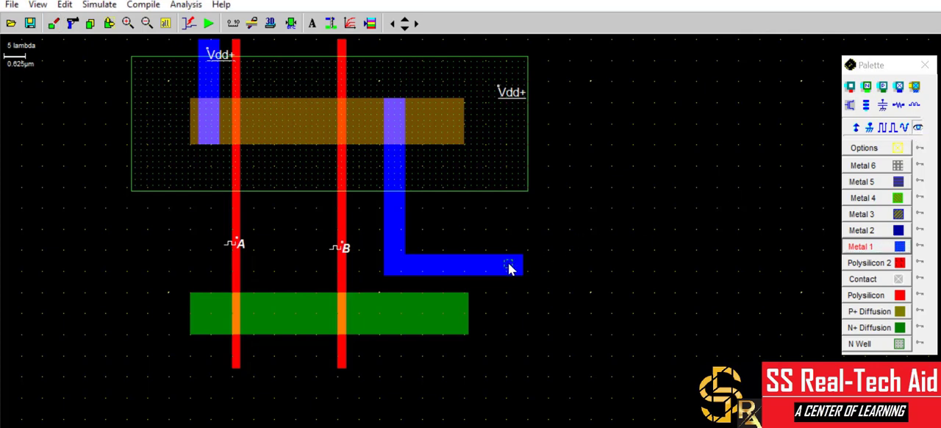
left_click(512, 269)
double_click(457, 167)
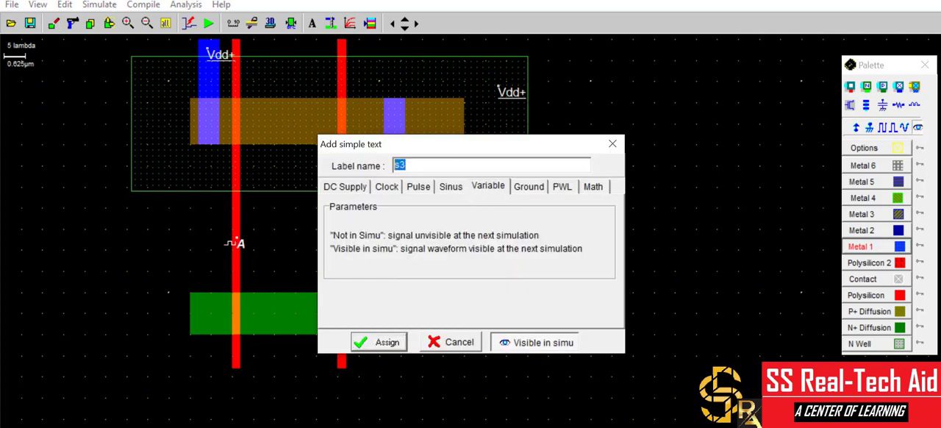
type("F")
left_click(371, 343)
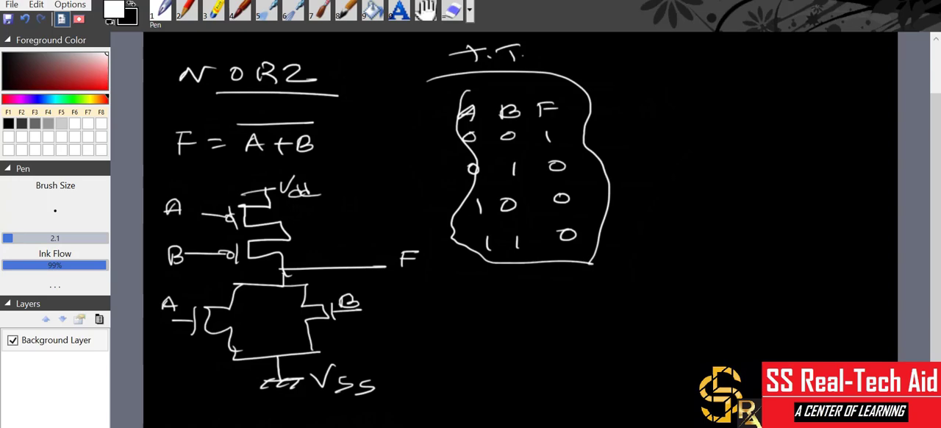
Switch back to Microwind and draw a Metal 1 branch linking the N+ diffusion between both gates to the output track.
key("alt+Tab")
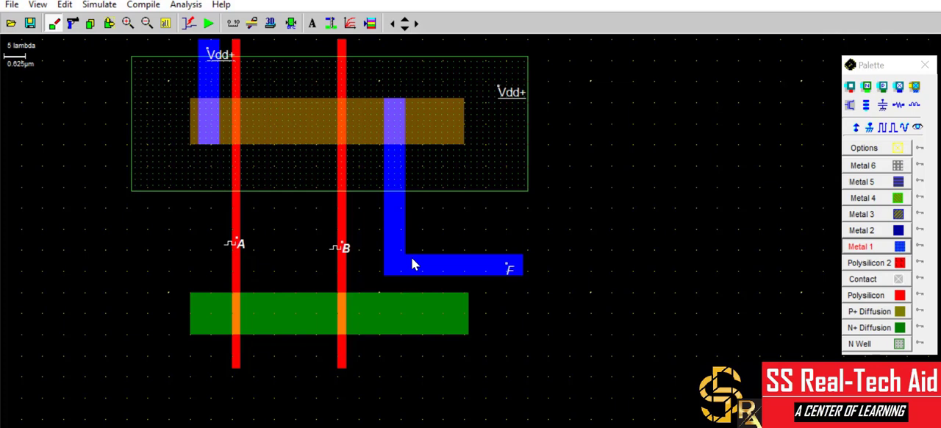
left_click(864, 247)
left_click_drag(291, 294, 301, 262)
left_click_drag(301, 257, 298, 259)
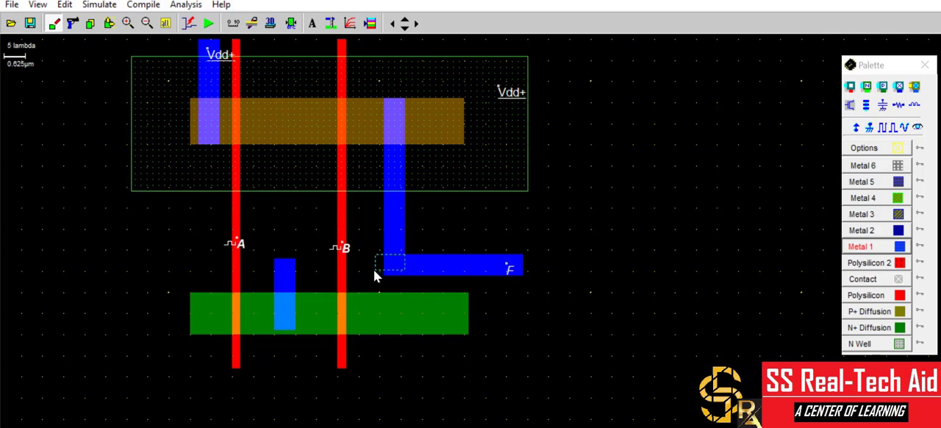
left_click_drag(374, 269, 373, 270)
left_click_drag(282, 275, 273, 274)
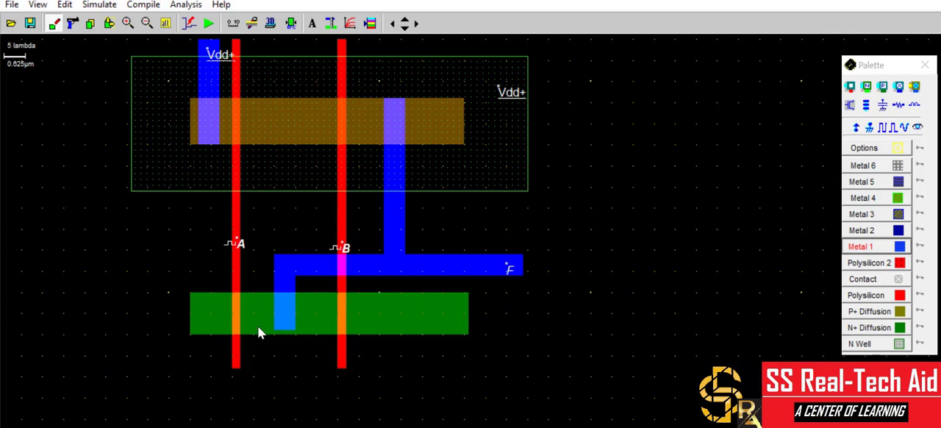
Draw a U-shaped Metal 1 ground track below the N+ diffusion, joining its left and right outer regions.
left_click(860, 247)
left_click_drag(218, 377, 403, 379)
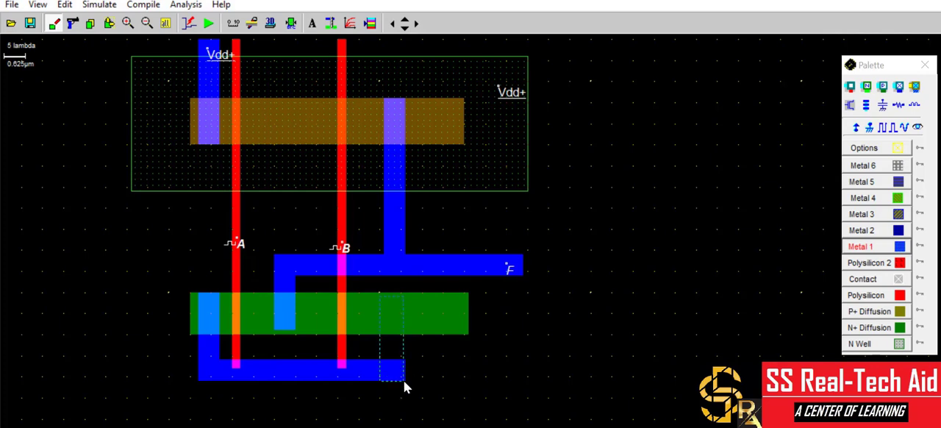
left_click_drag(404, 381, 404, 381)
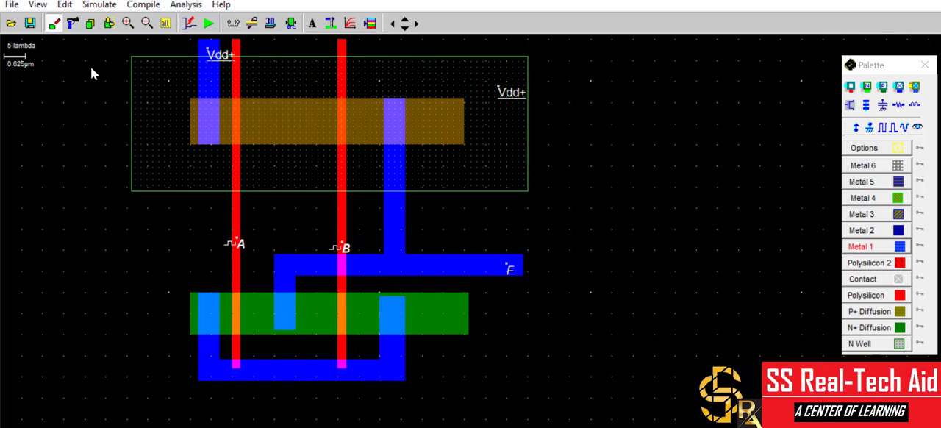
Narrow the ground track's right leg from its left edge and place a Vss ground label on the track's horizontal bar.
left_click(108, 23)
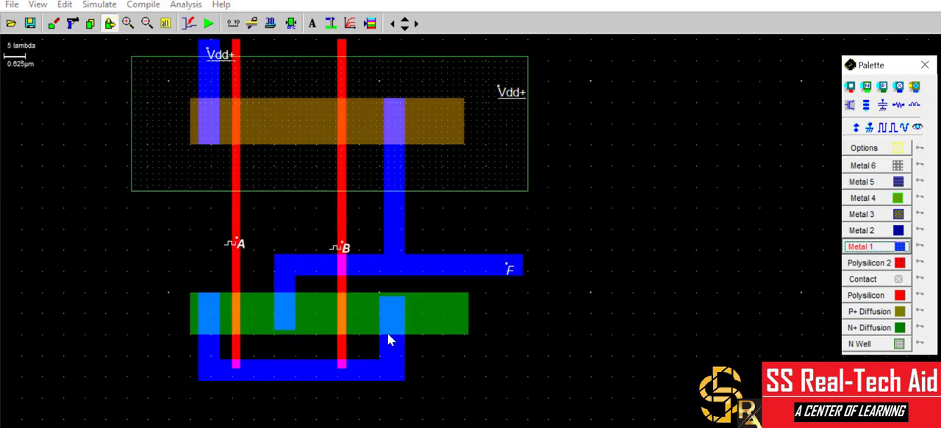
left_click(382, 353)
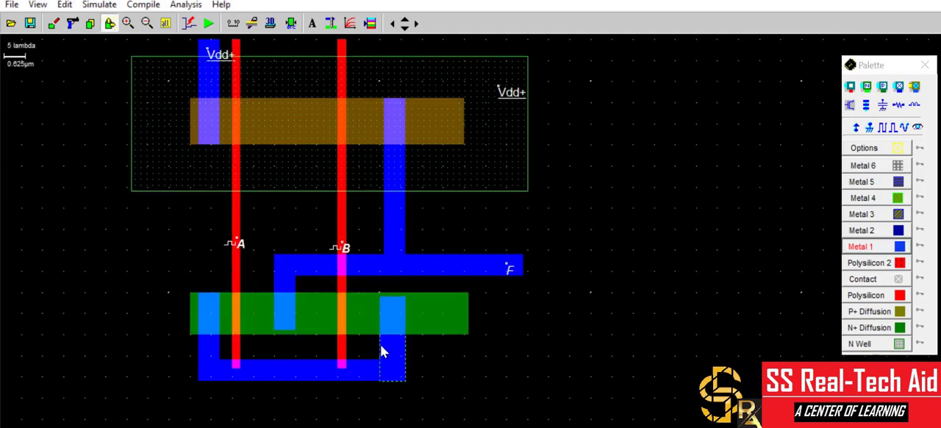
left_click_drag(383, 348, 384, 351)
left_click(870, 127)
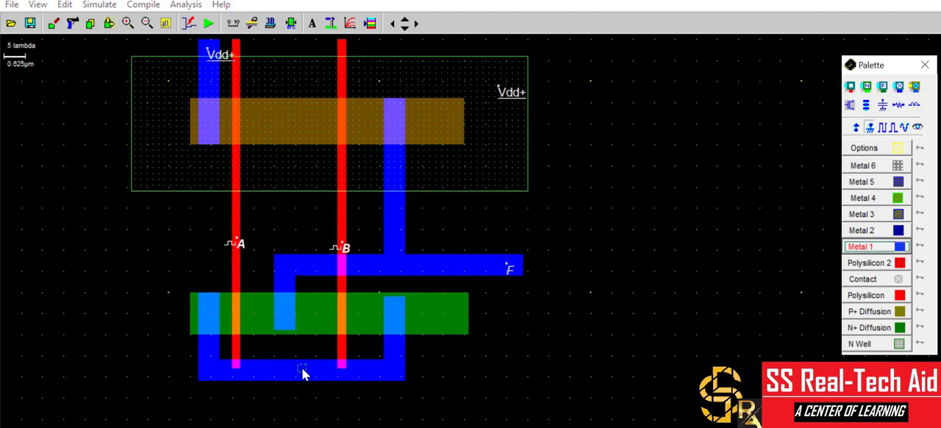
left_click(301, 367)
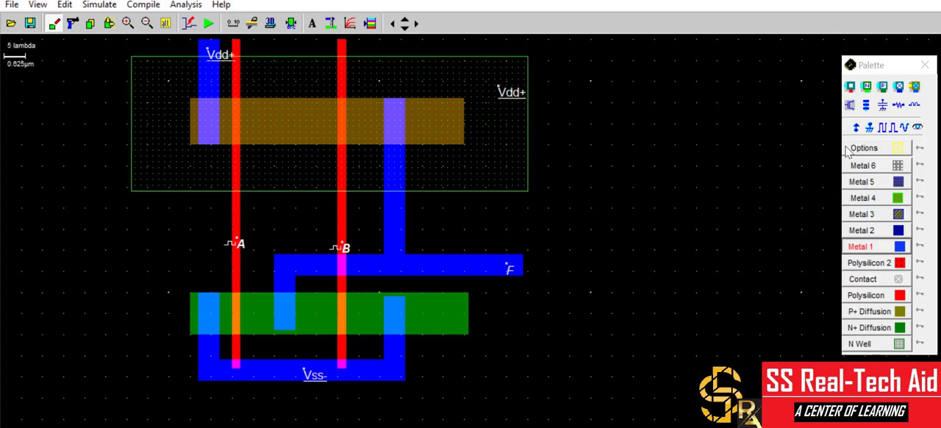
Place P+ diffusion/Metal 1 contacts where the output track and the supply strip overlap the P+ diffusion.
left_click(883, 87)
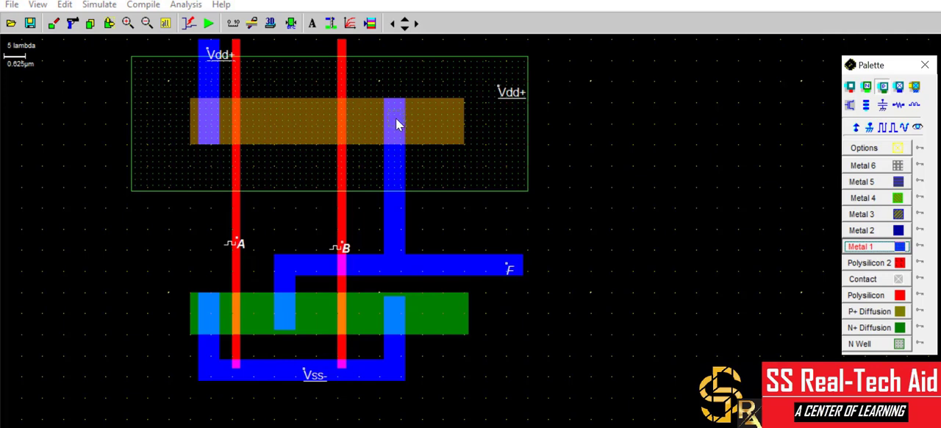
key("Escape")
left_click(886, 87)
left_click(394, 117)
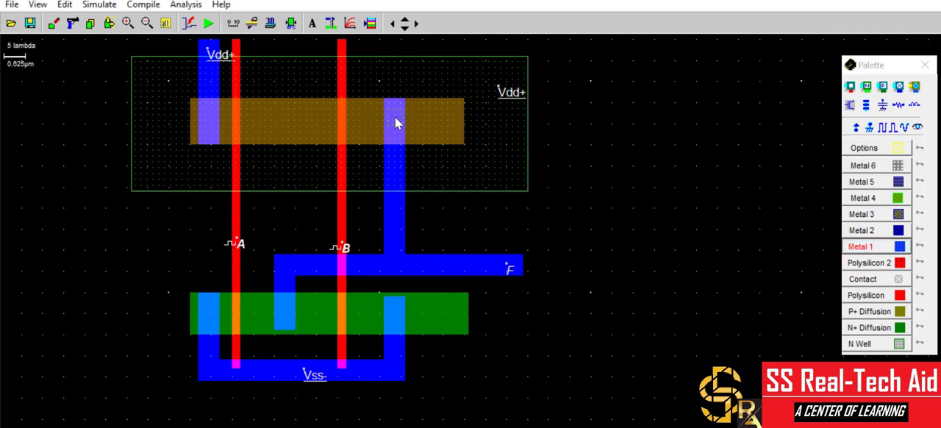
left_click(883, 87)
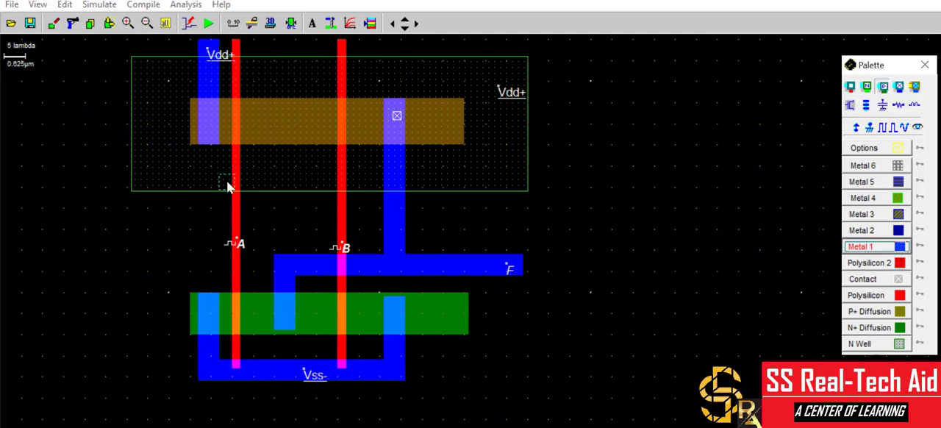
left_click(208, 119)
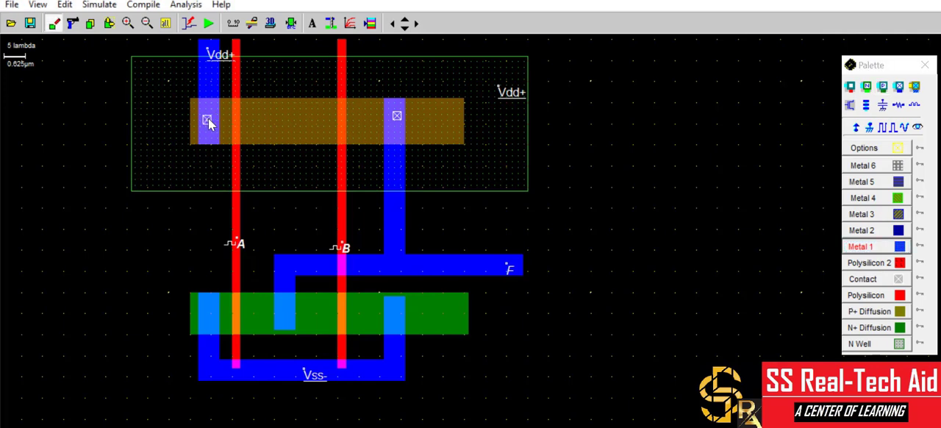
Place N+ diffusion/Metal 1 contacts on the right, middle and left Metal 1 overlaps of the N+ diffusion.
left_click(868, 86)
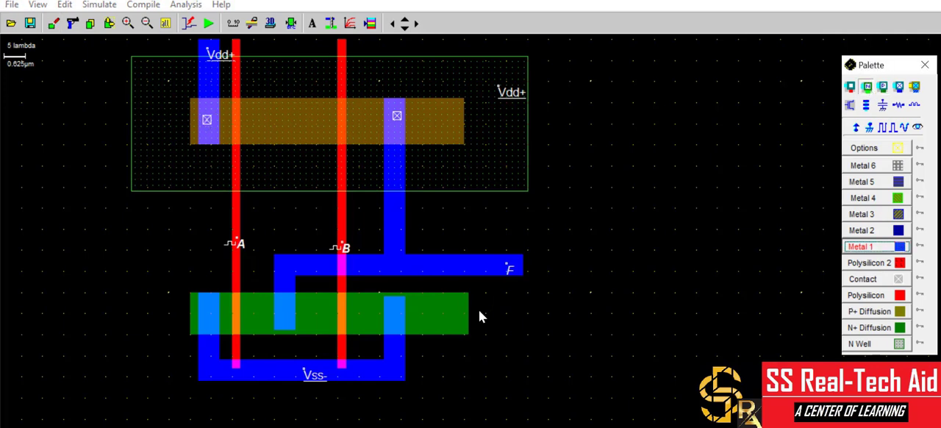
left_click(395, 314)
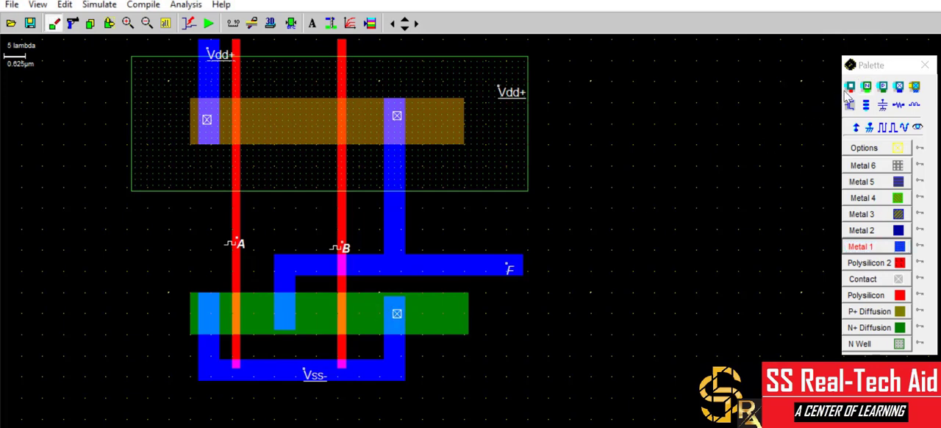
left_click(867, 86)
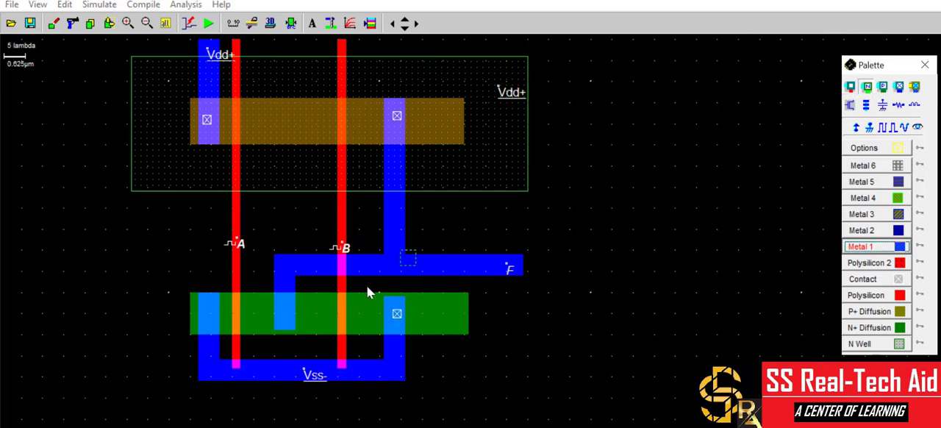
left_click(286, 310)
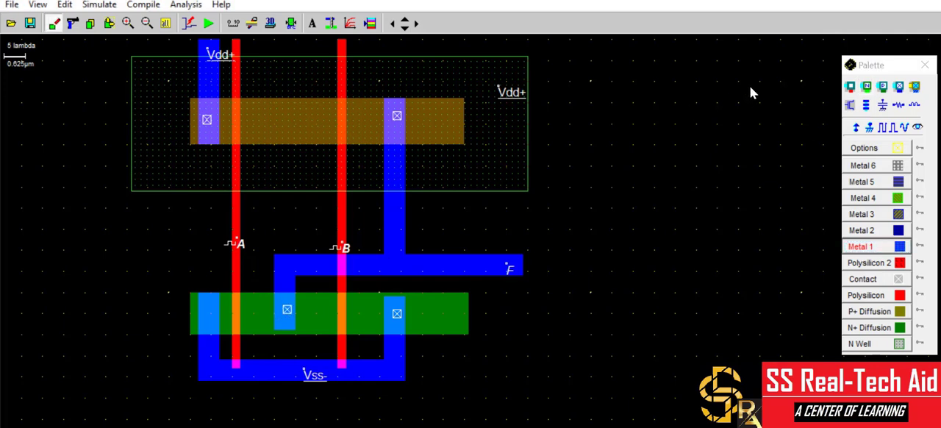
left_click(867, 87)
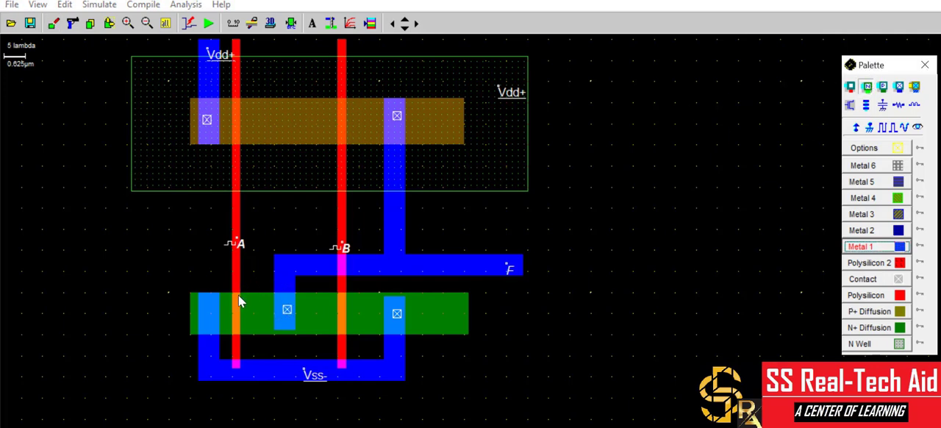
left_click(208, 311)
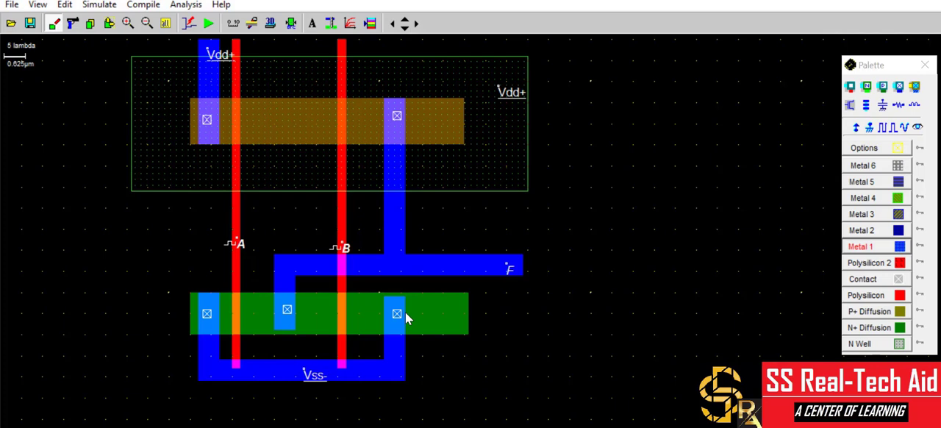
Check the clock parameters of label A on the left polysilicon gate and keep them assigned.
left_click(241, 240)
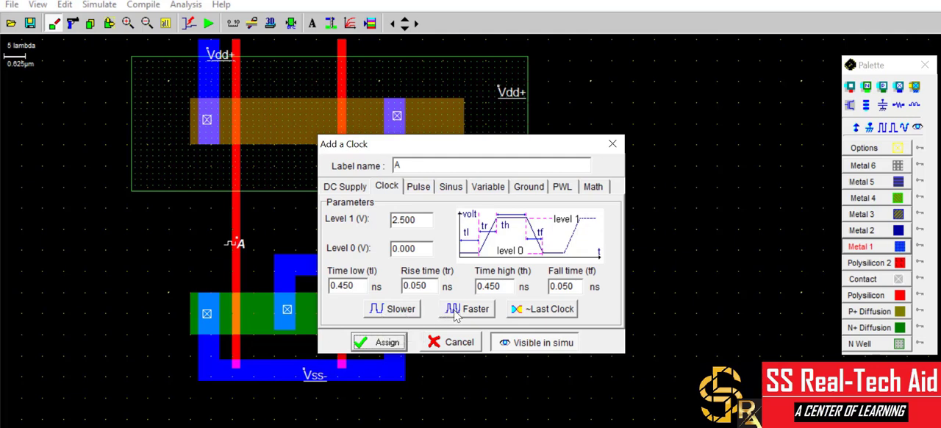
left_click(386, 342)
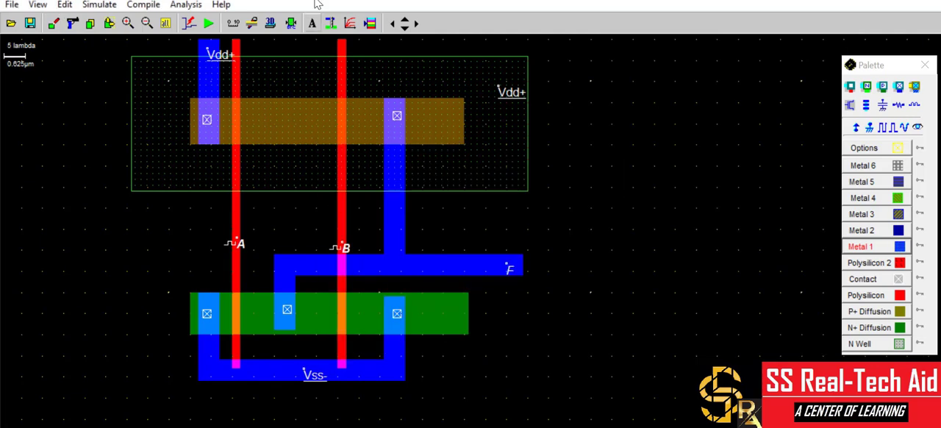
Run the Design Rule Checker on the layout and simulate it to plot the waveforms of A, B and F.
left_click(187, 5)
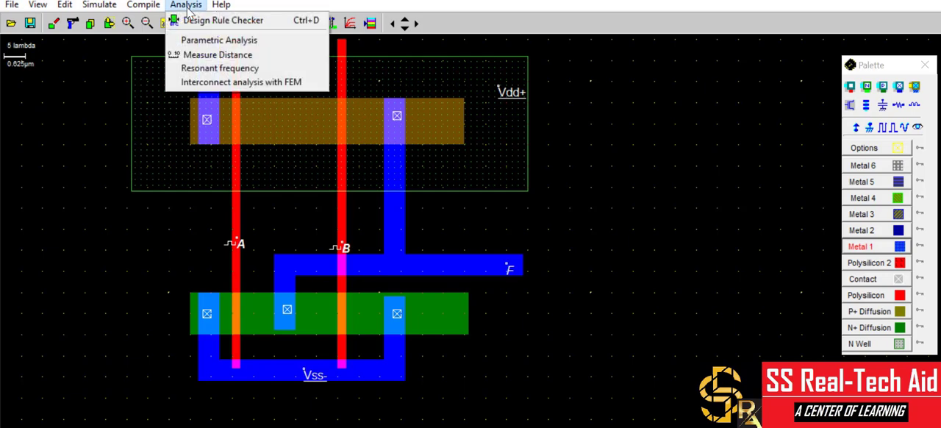
left_click(204, 22)
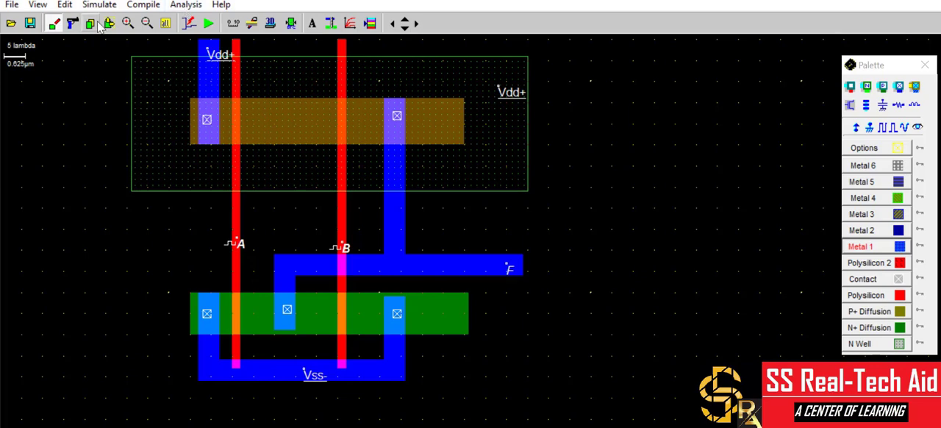
left_click(209, 23)
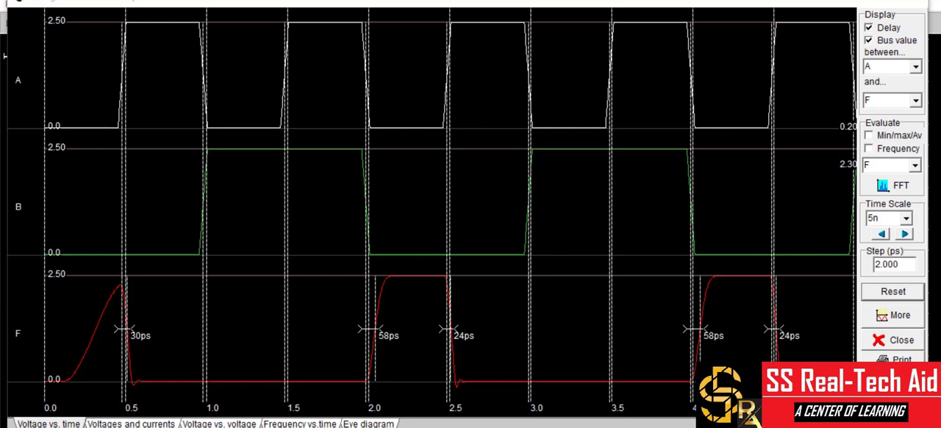
mouse_move(515, 426)
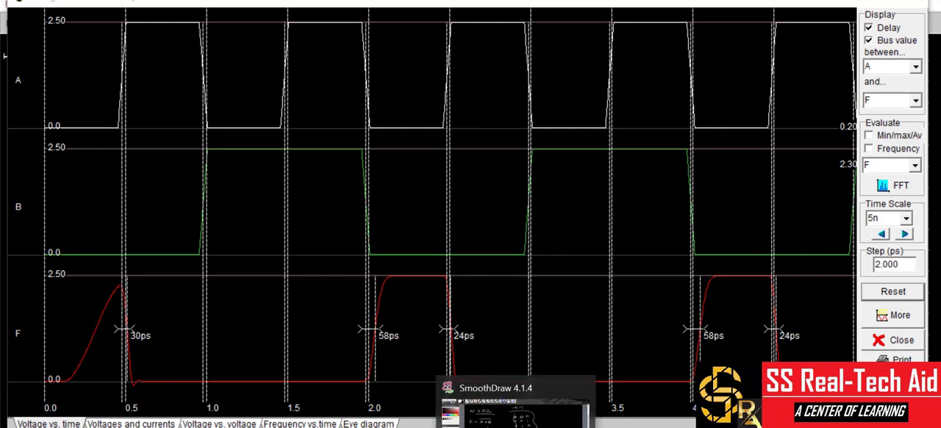